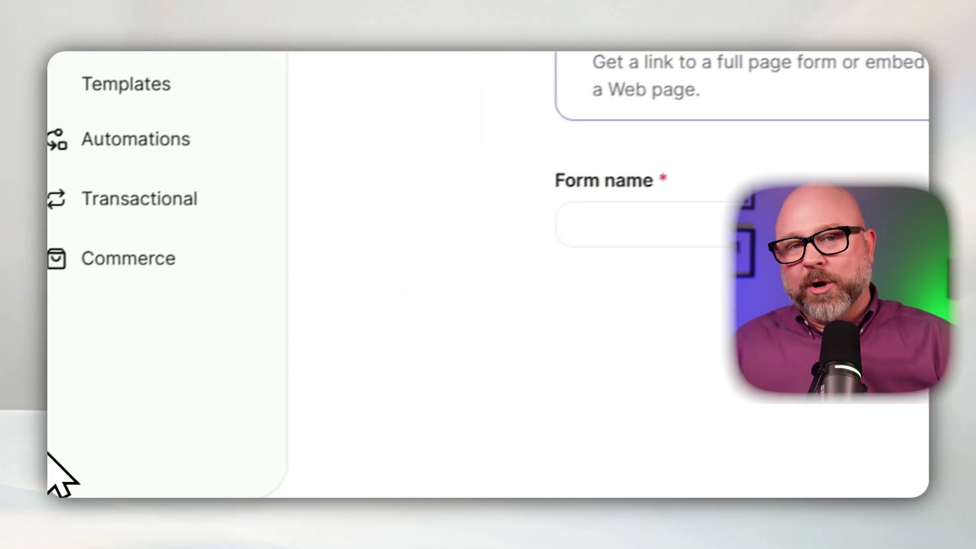
Create a full page/embedded form named "Registration form".
click(691, 229)
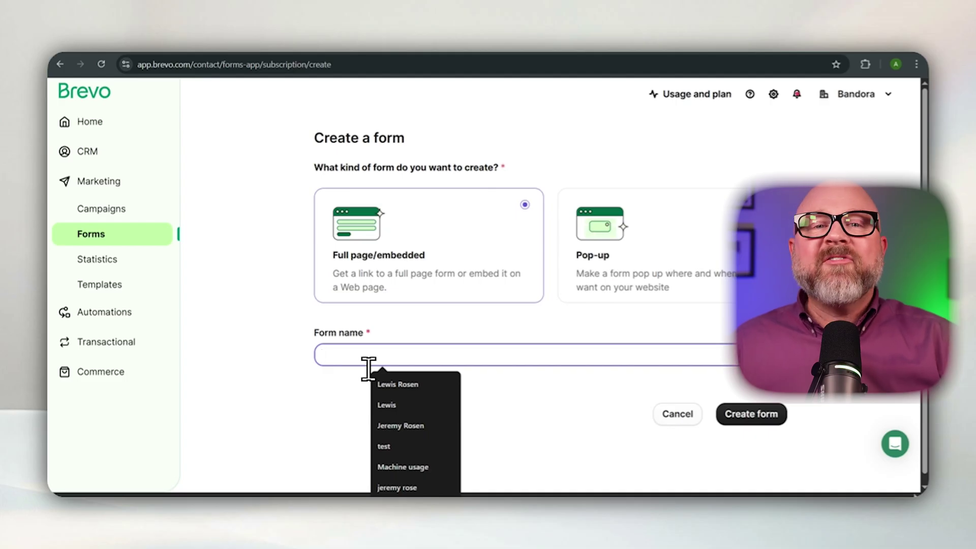
text(Registration form)
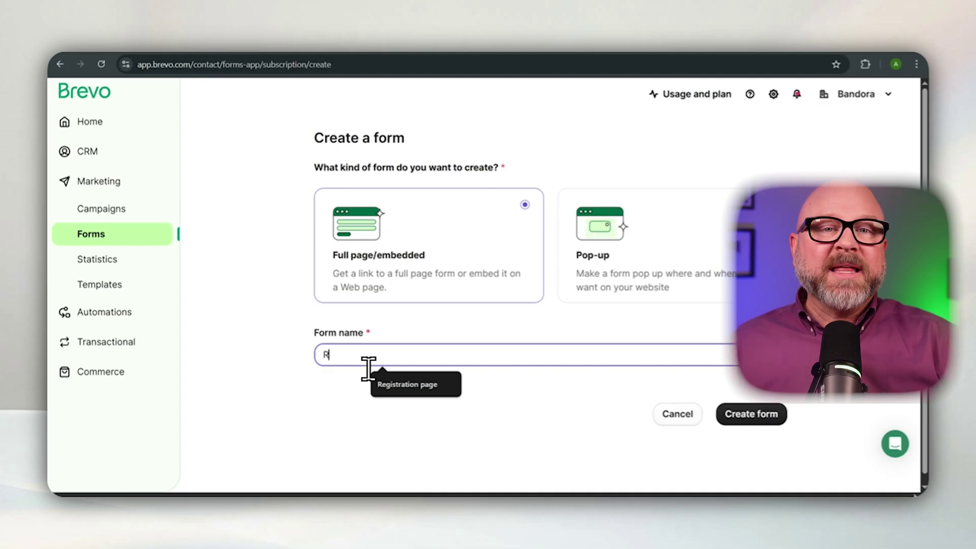
click(704, 351)
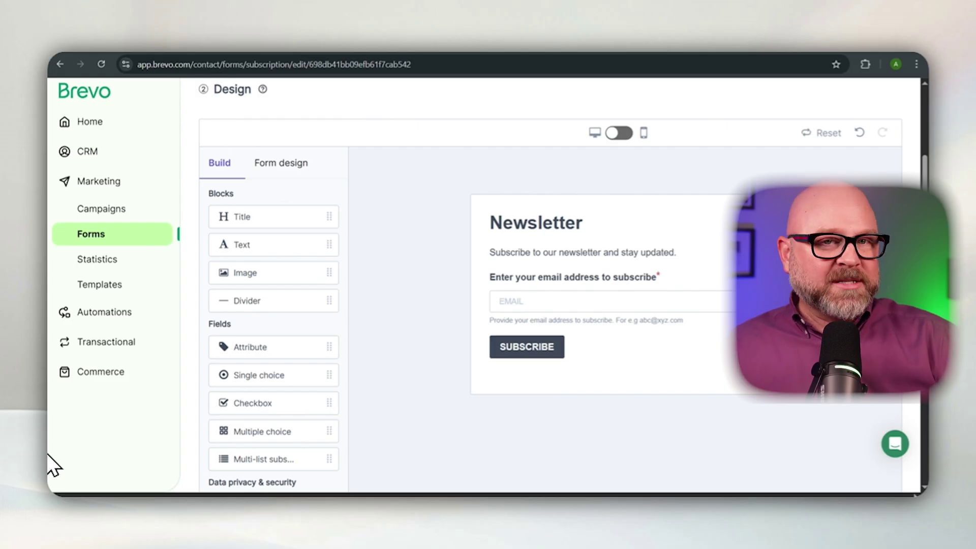
Add an attribute field between the email field and the subscribe button, and set its attribute to LASTNAME.
scroll(307, 331, down, 5)
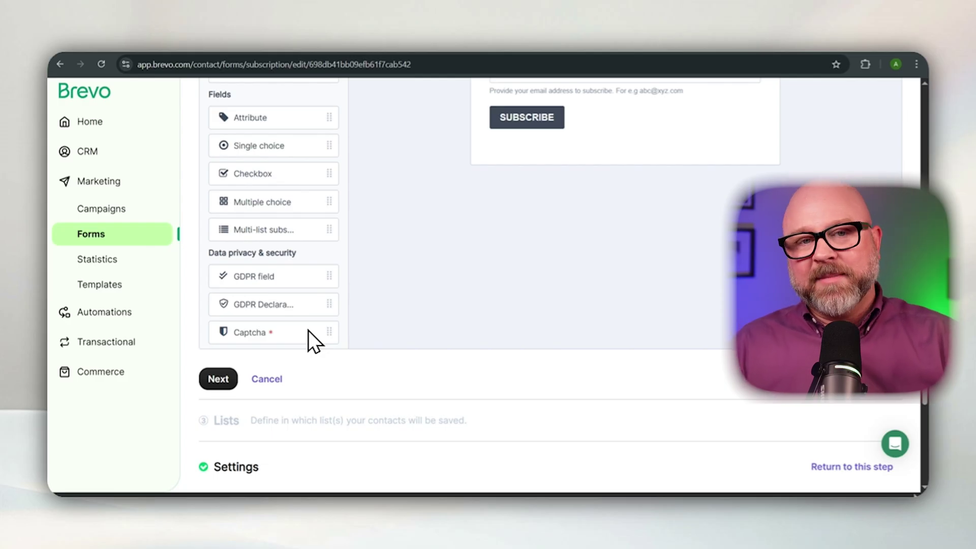
scroll(424, 231, up, 3)
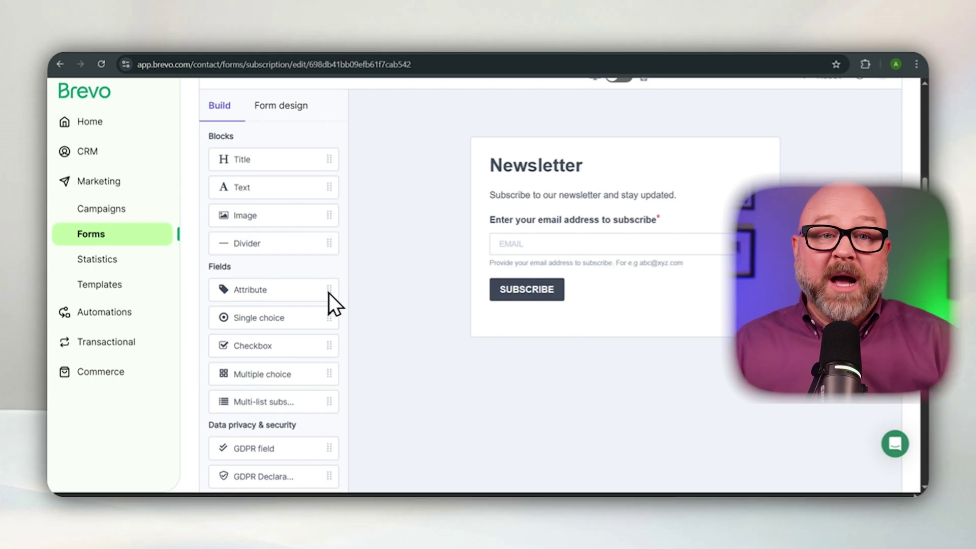
drag(270, 289, 542, 332)
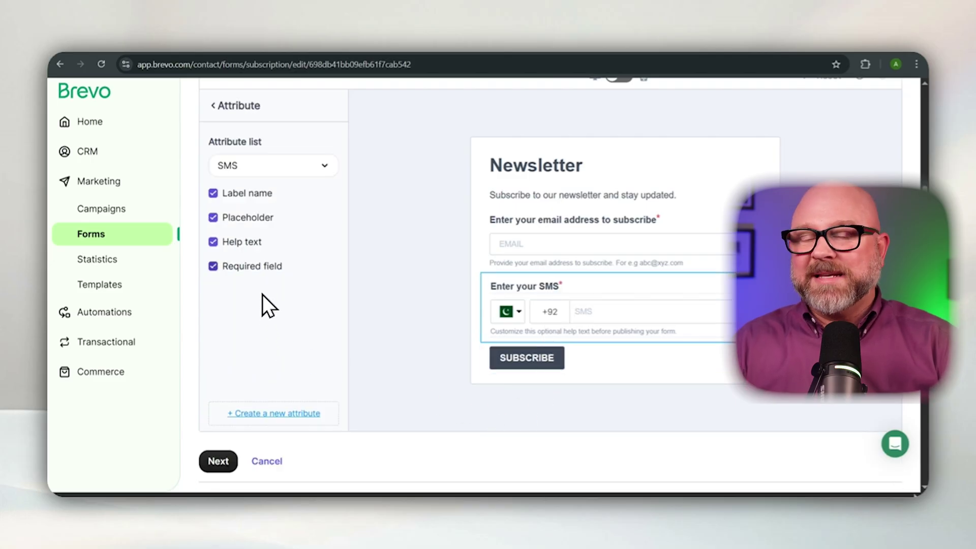
click(264, 162)
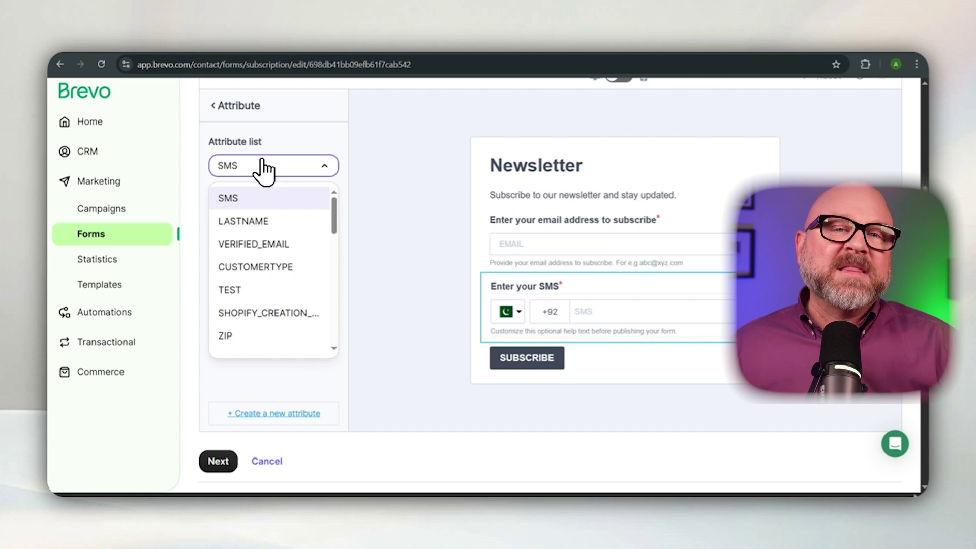
click(265, 223)
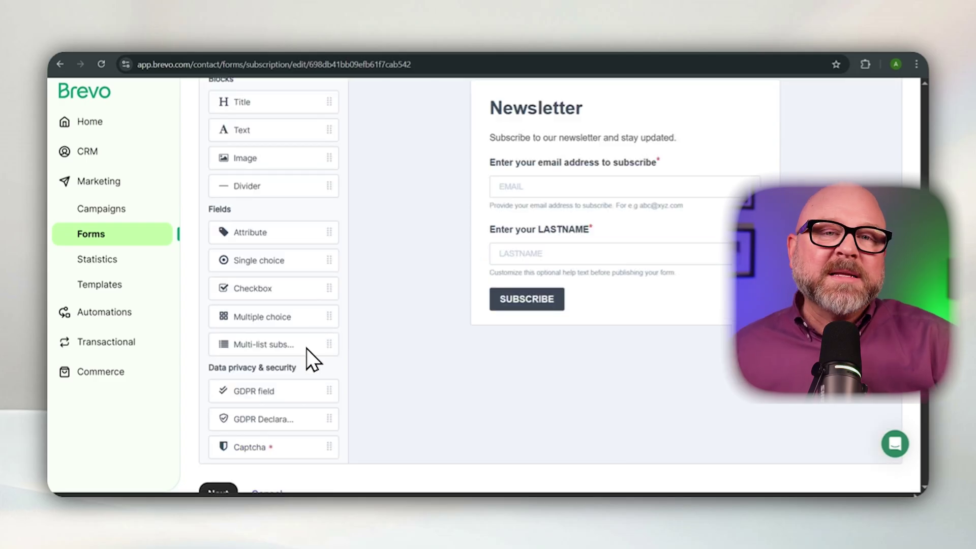
Add a GDPR opt-in field below the form's subscribe button and return to the list of building blocks.
scroll(300, 358, down, 3)
drag(281, 334, 519, 301)
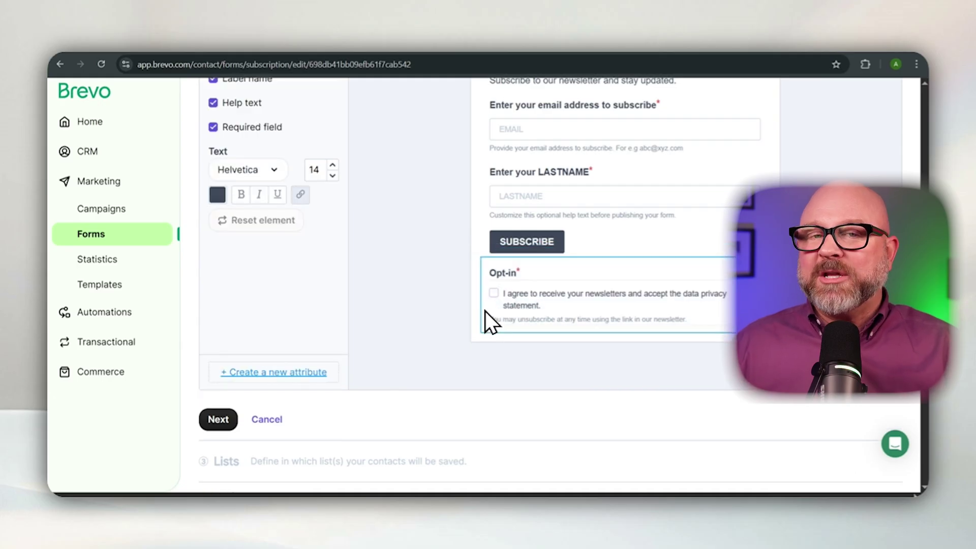
click(378, 358)
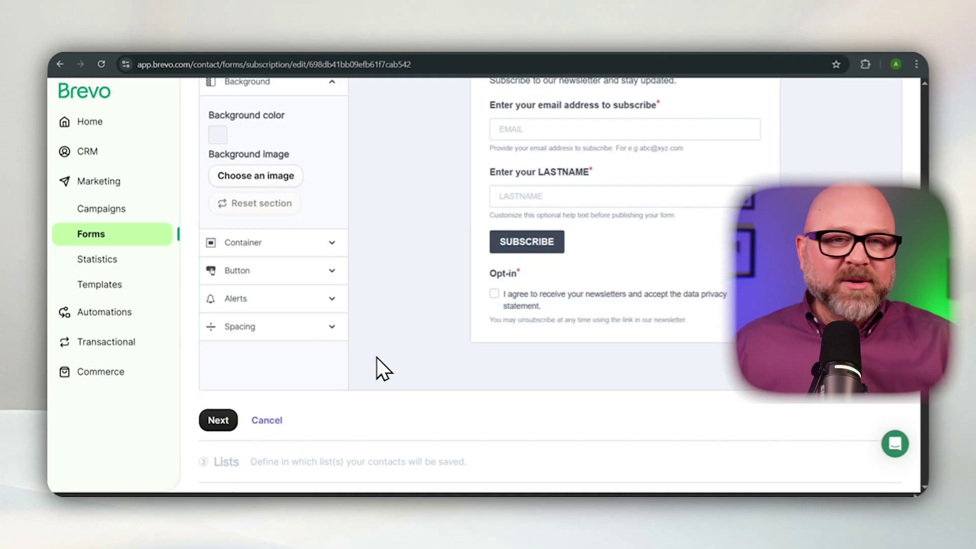
scroll(331, 281, up, 3)
click(220, 113)
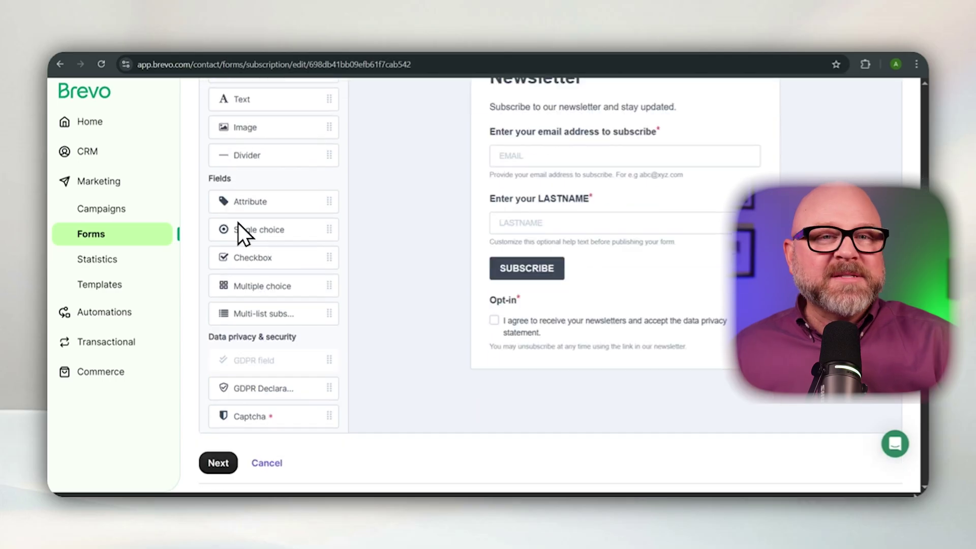
scroll(242, 229, down, 2)
drag(263, 332, 519, 277)
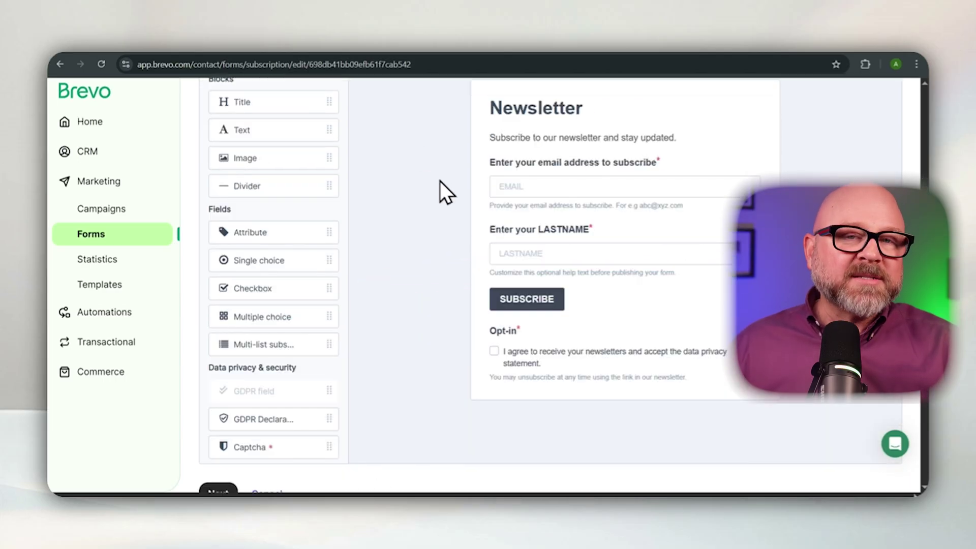
Change the form's subscribe button text to "Get my download".
click(508, 292)
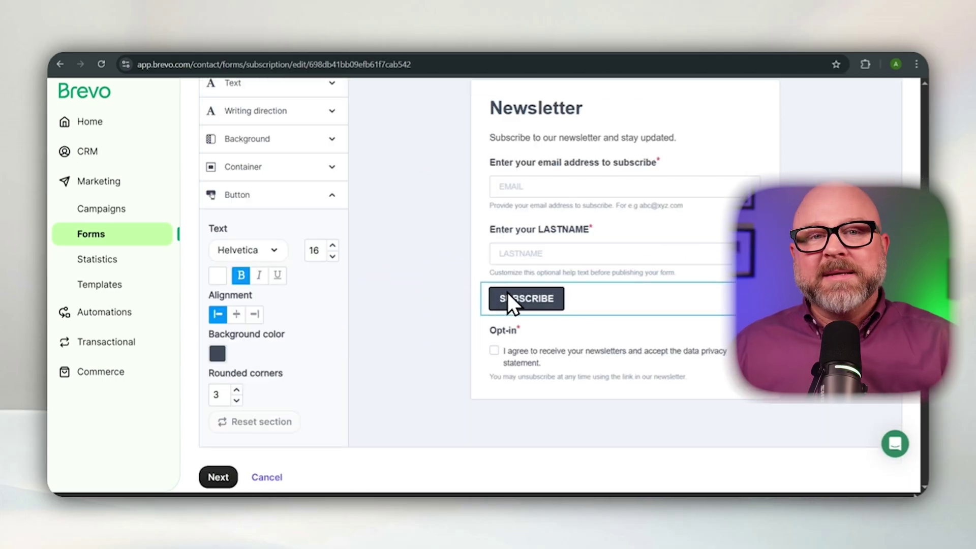
scroll(407, 297, up, 2)
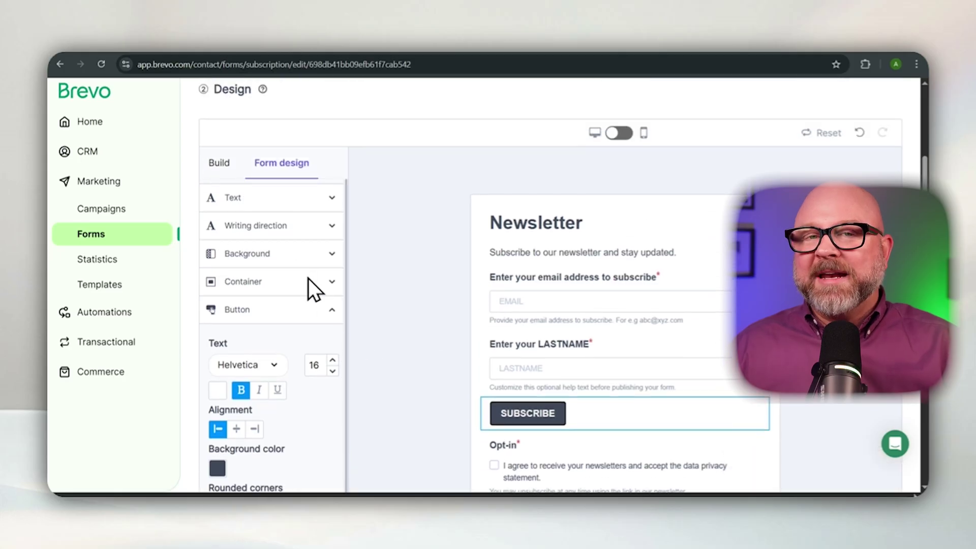
click(260, 203)
click(515, 414)
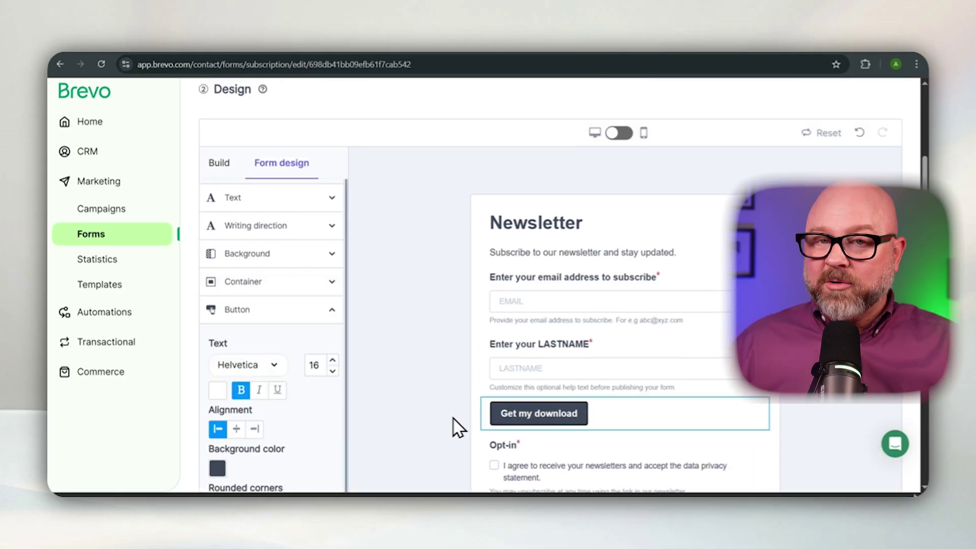
click(410, 414)
Preview the form in the mobile layout and switch back to the desktop layout.
scroll(409, 413, down, 3)
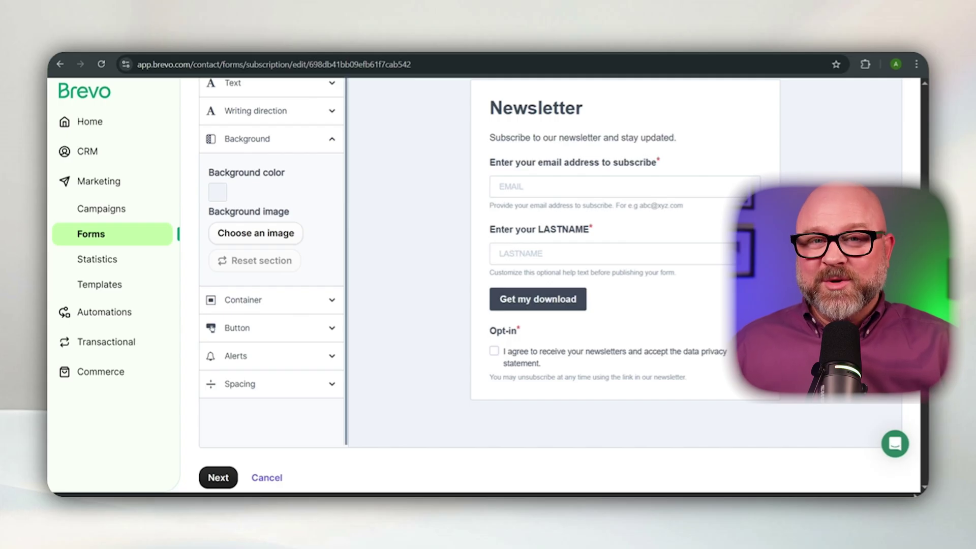
scroll(597, 259, up, 5)
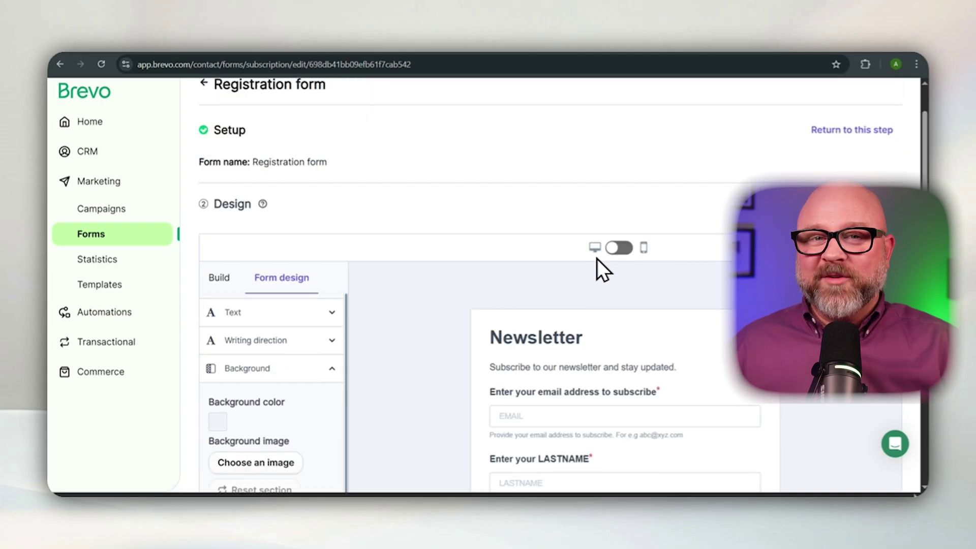
click(629, 253)
scroll(630, 251, down, 2)
scroll(630, 249, up, 2)
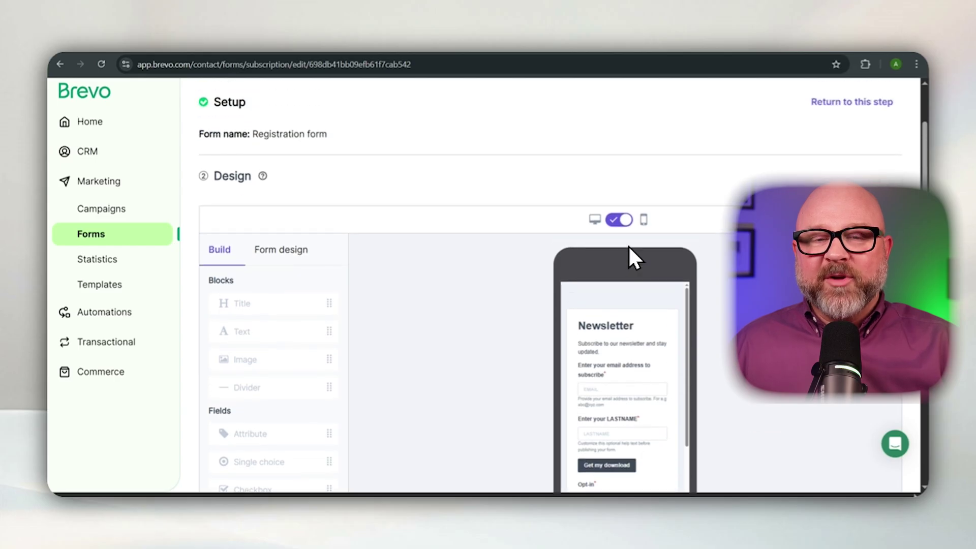
click(616, 248)
Accept the form design and save new contacts to the list "Your first list".
scroll(559, 260, down, 5)
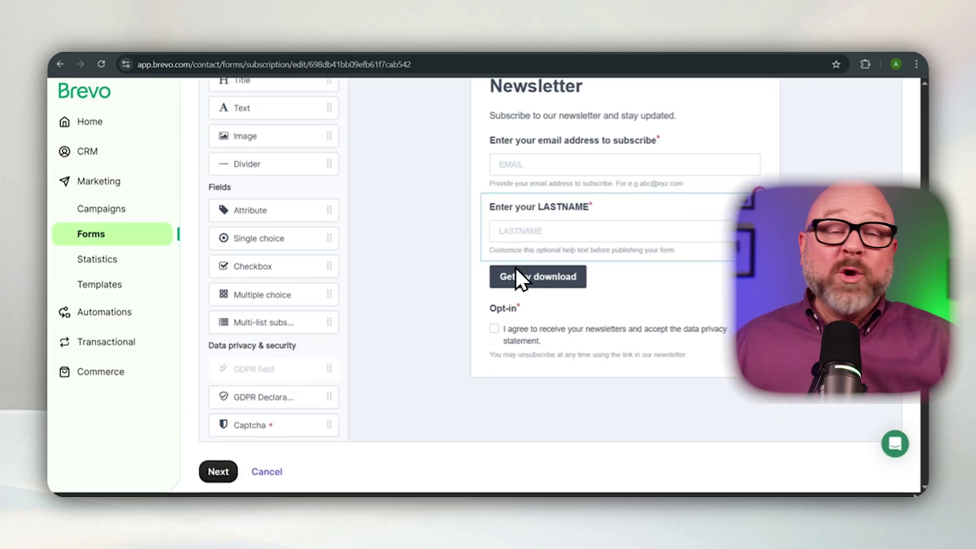
click(220, 436)
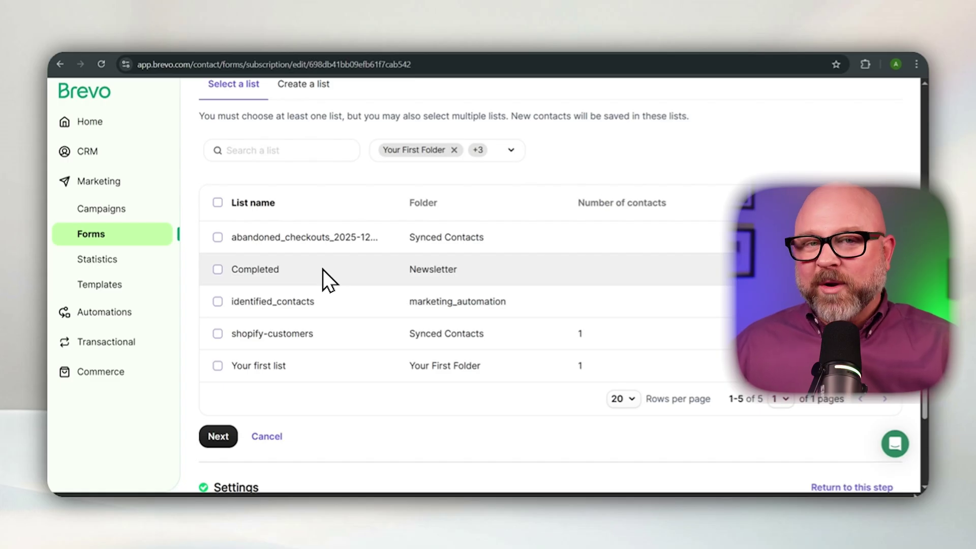
click(218, 367)
click(218, 437)
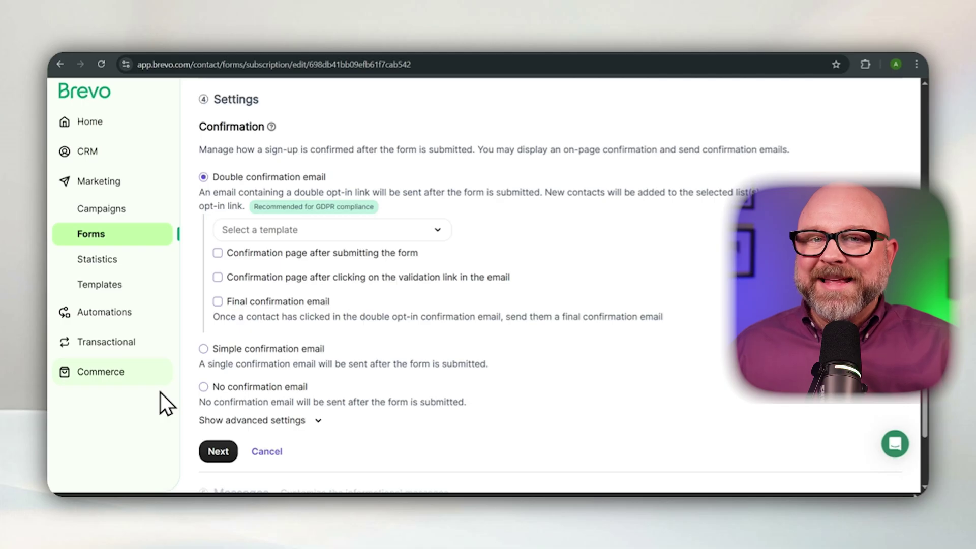
Set the form to send no confirmation email and finish the setup with the default messages.
click(204, 387)
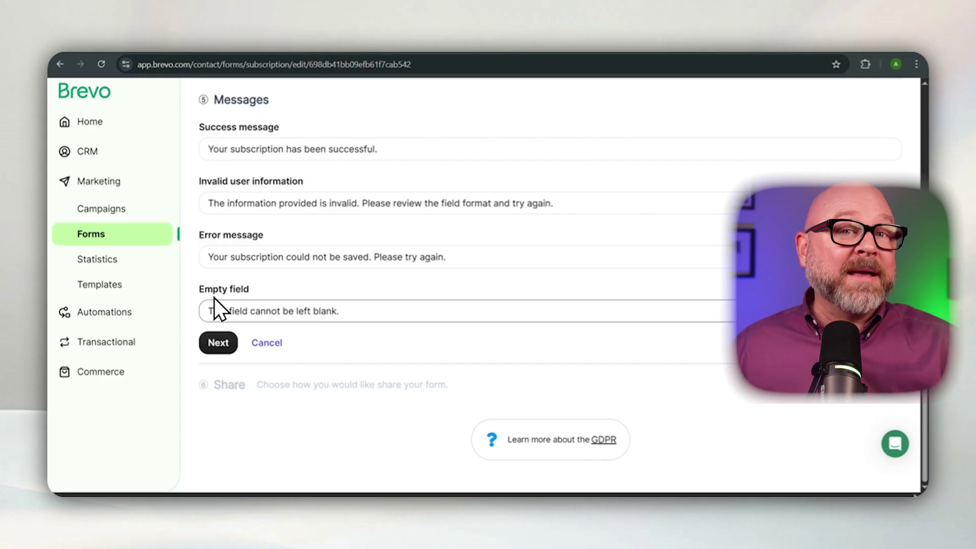
click(218, 351)
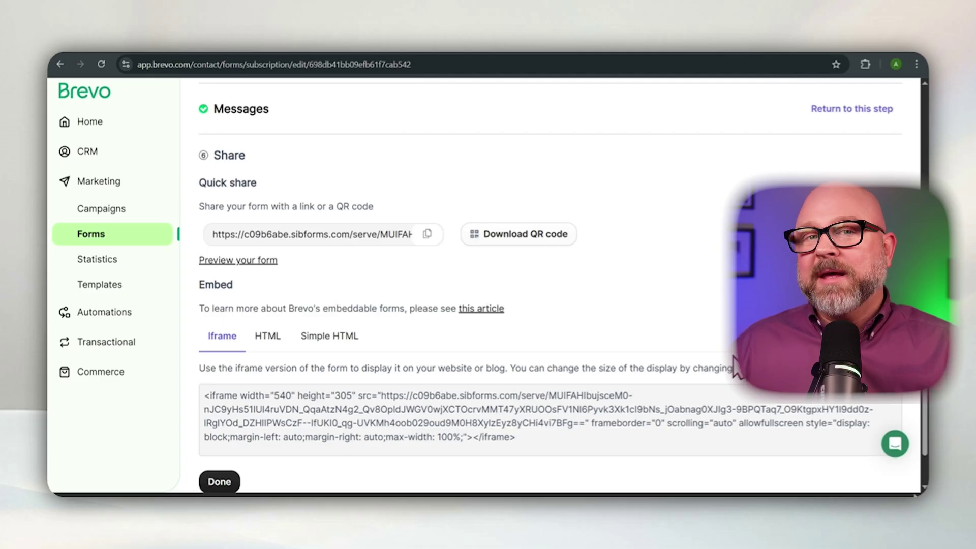
scroll(458, 376, down, 2)
click(223, 393)
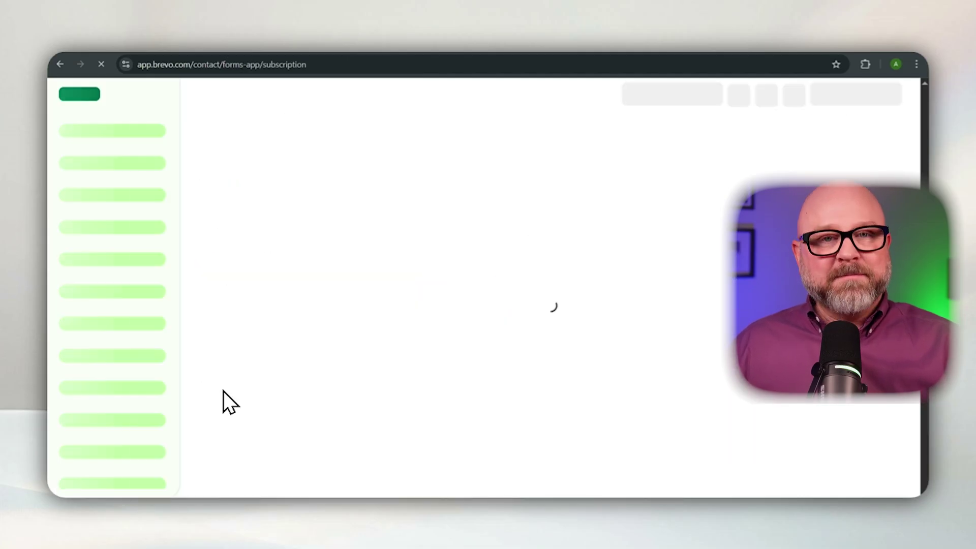